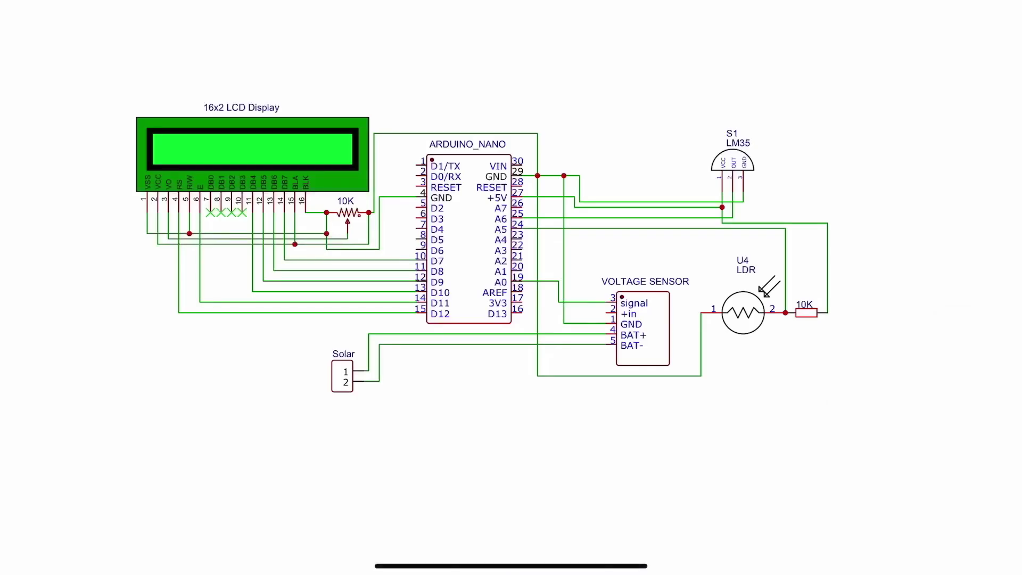
- Circle the two-pin Solar connector on the circuit diagram in red
{"action": "scroll", "coordinate": [511, 255], "scroll_direction": "up", "scroll_amount": 3}
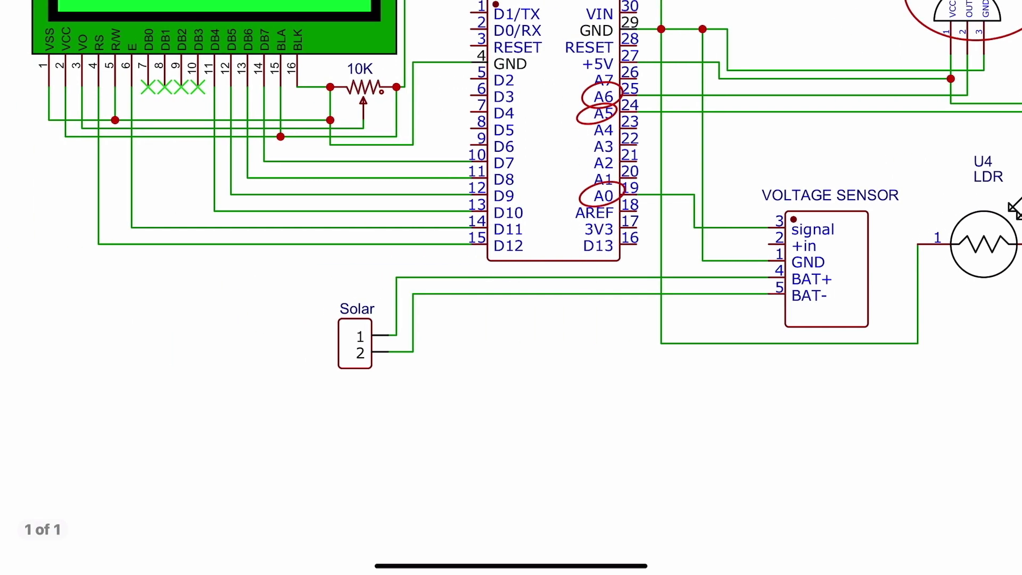
{"action": "left_click_drag", "start_coordinate": [417, 312], "coordinate": [367, 292]}
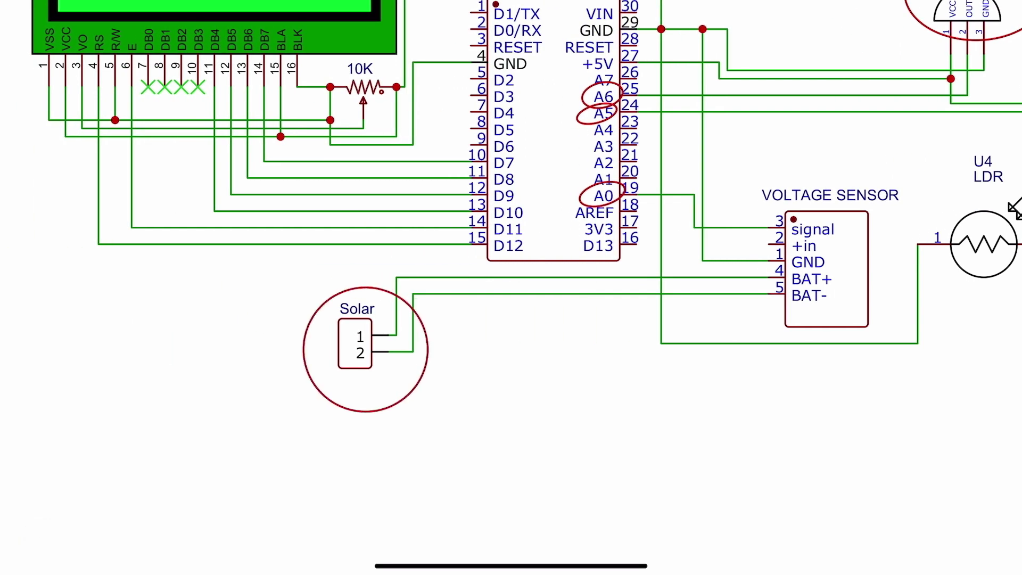
{"action": "left_click_drag", "start_coordinate": [569, 309], "coordinate": [767, 272]}
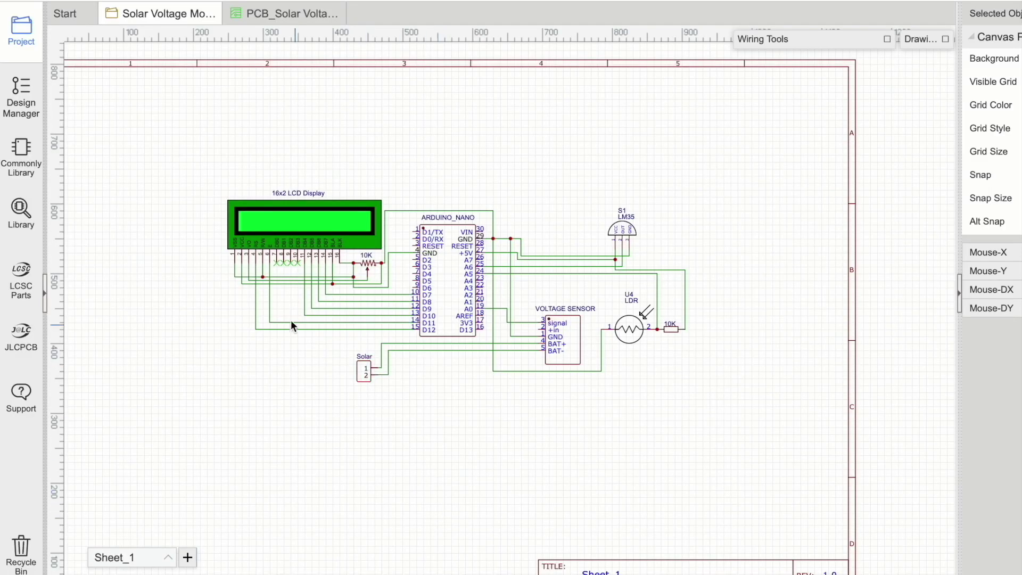
- Examine the schematic's wiring between the LCD display, Arduino Nano, voltage sensor, LM35, LDR and Solar connector
{"action": "right_click", "coordinate": [291, 325]}
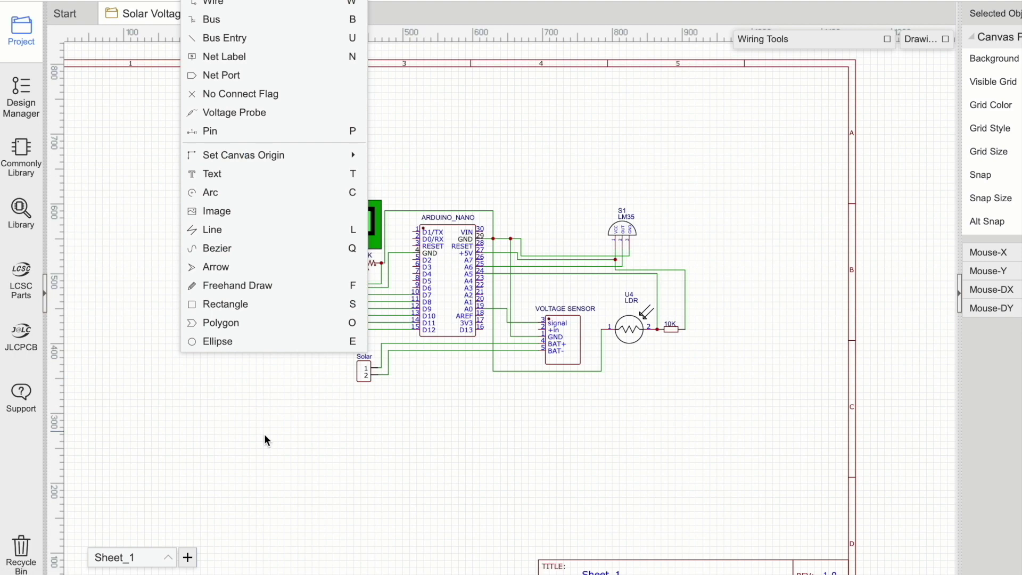
{"action": "left_click", "coordinate": [470, 442]}
{"action": "scroll", "coordinate": [364, 404], "scroll_direction": "up", "scroll_amount": 4}
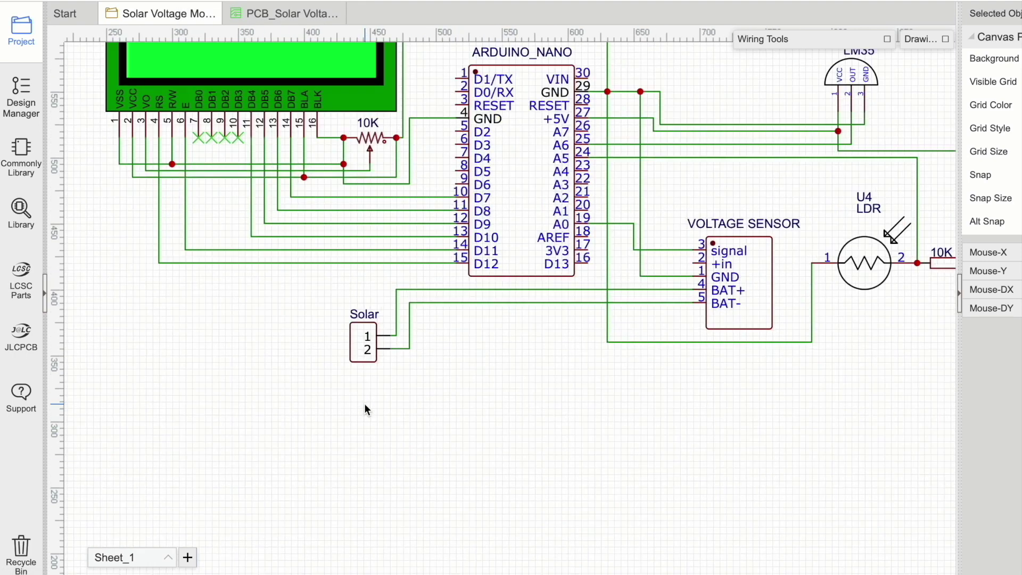
{"action": "scroll", "coordinate": [364, 401], "scroll_direction": "down", "scroll_amount": 3}
{"action": "scroll", "coordinate": [332, 229], "scroll_direction": "up", "scroll_amount": 3}
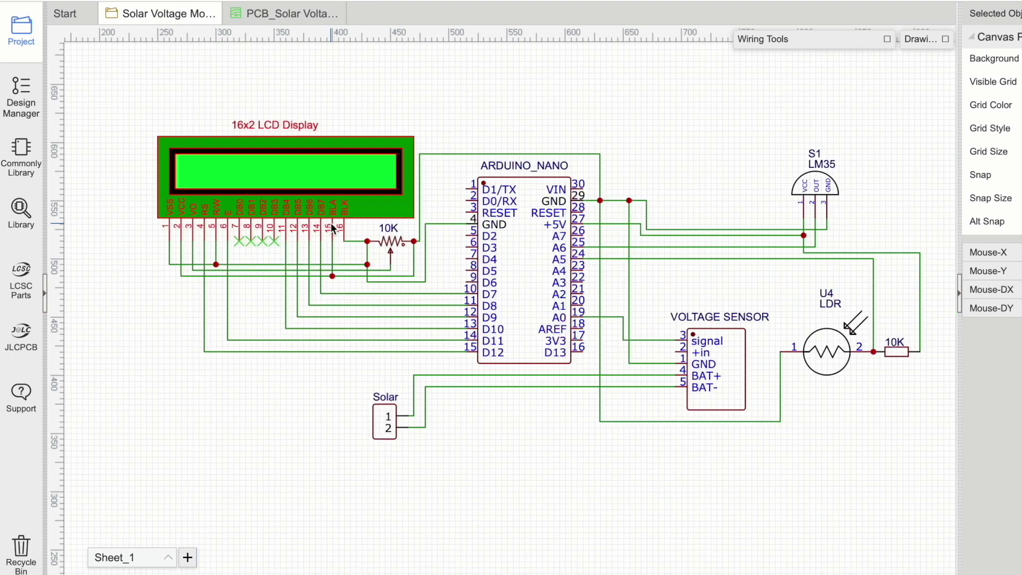
{"action": "scroll", "coordinate": [439, 292], "scroll_direction": "down", "scroll_amount": 3}
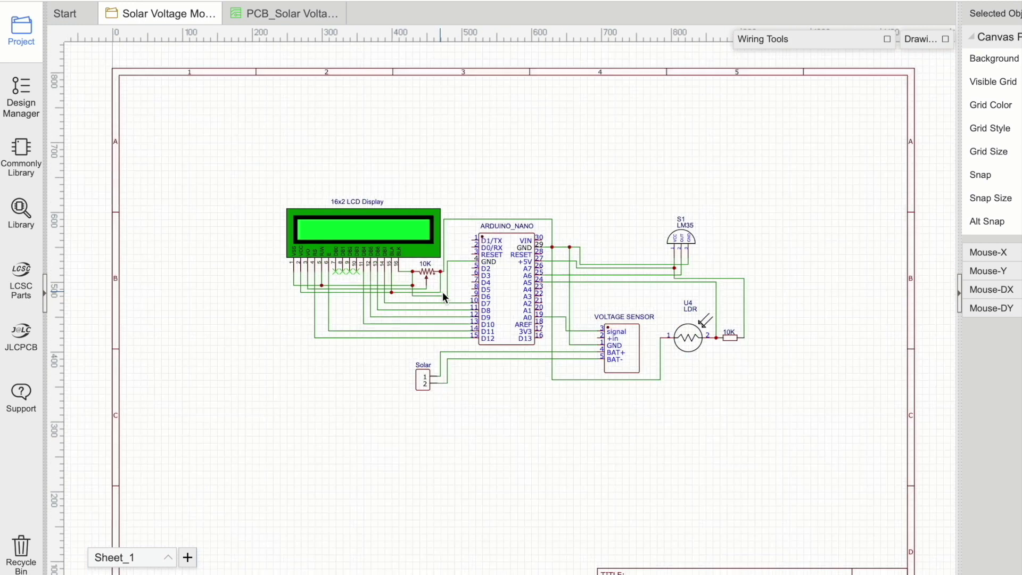
{"action": "scroll", "coordinate": [707, 314], "scroll_direction": "up", "scroll_amount": 3}
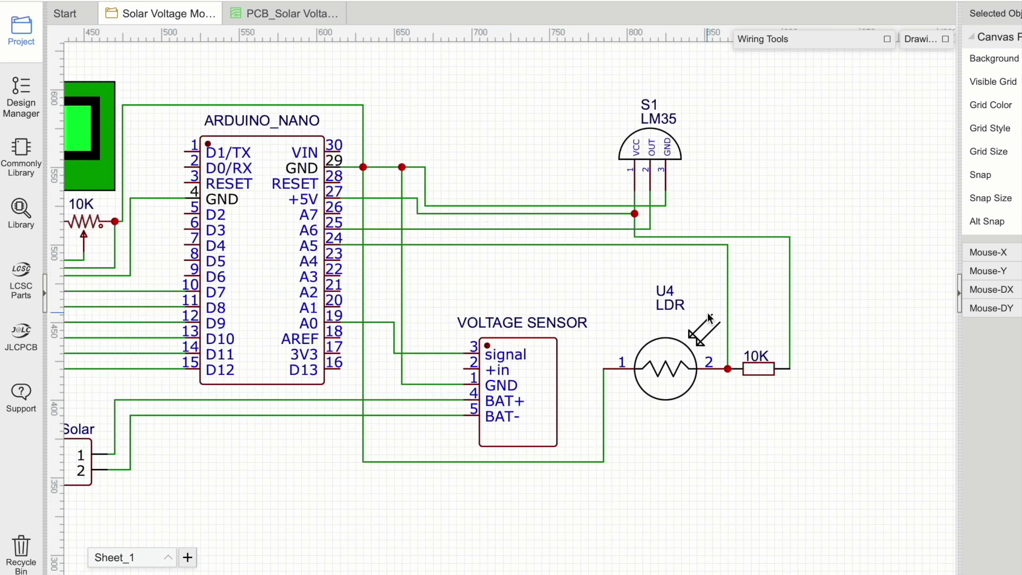
{"action": "scroll", "coordinate": [460, 410], "scroll_direction": "down", "scroll_amount": 3}
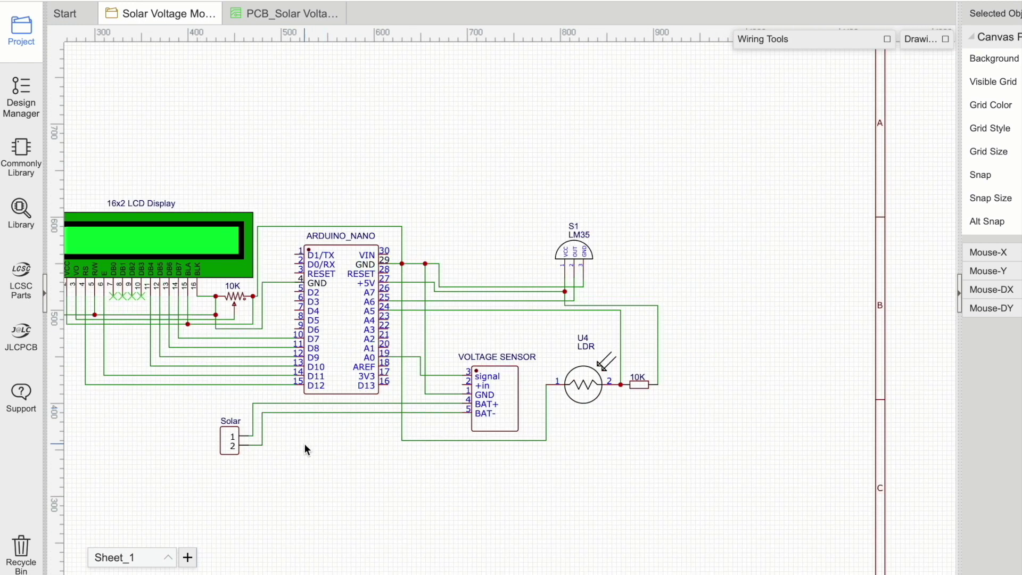
{"action": "scroll", "coordinate": [301, 442], "scroll_direction": "up", "scroll_amount": 3}
{"action": "scroll", "coordinate": [230, 376], "scroll_direction": "down", "scroll_amount": 3}
{"action": "scroll", "coordinate": [130, 321], "scroll_direction": "down", "scroll_amount": 3}
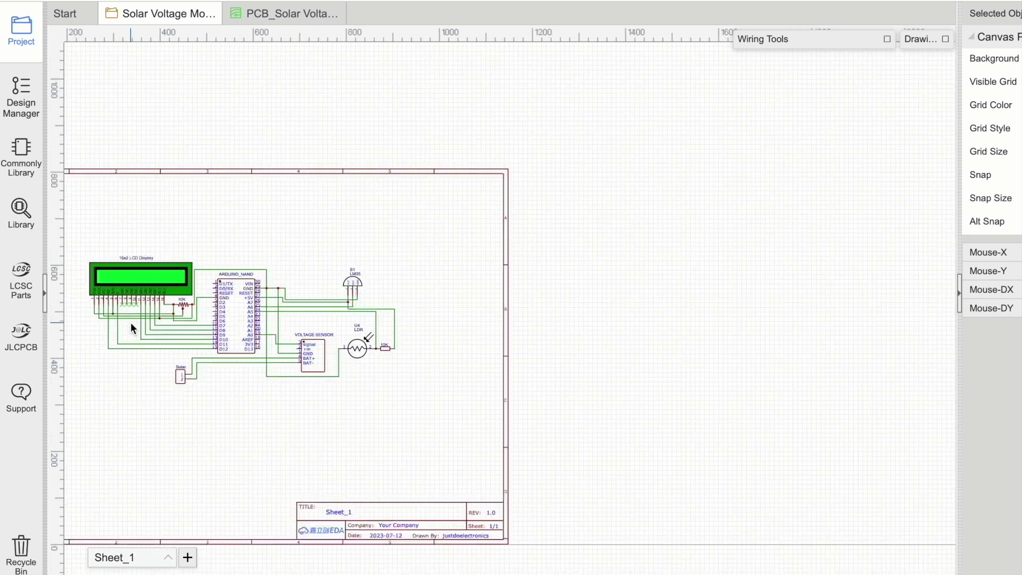
{"action": "key", "text": "k"}
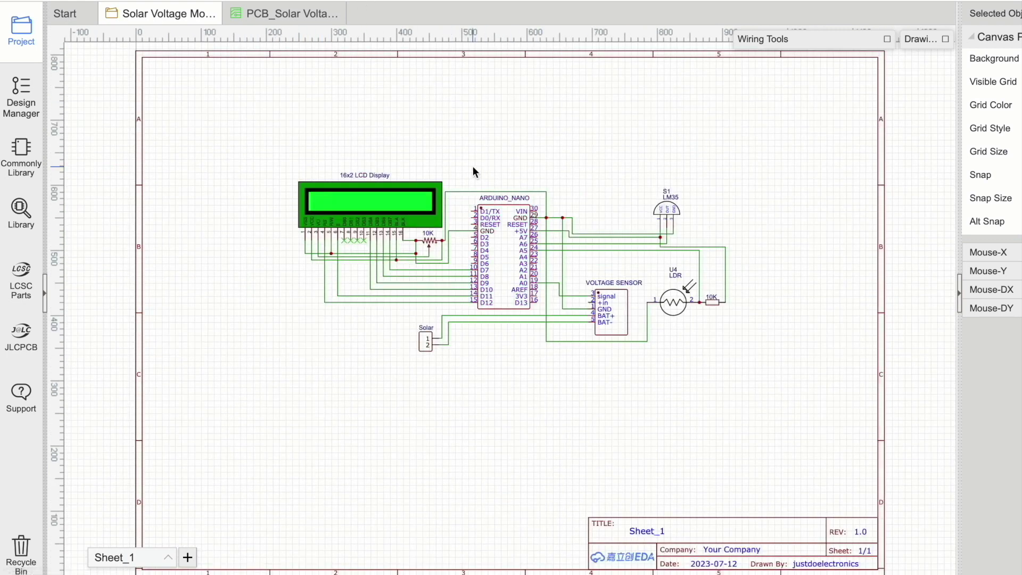
{"action": "scroll", "coordinate": [473, 167], "scroll_direction": "up", "scroll_amount": 3}
{"action": "scroll", "coordinate": [473, 167], "scroll_direction": "down", "scroll_amount": 2}
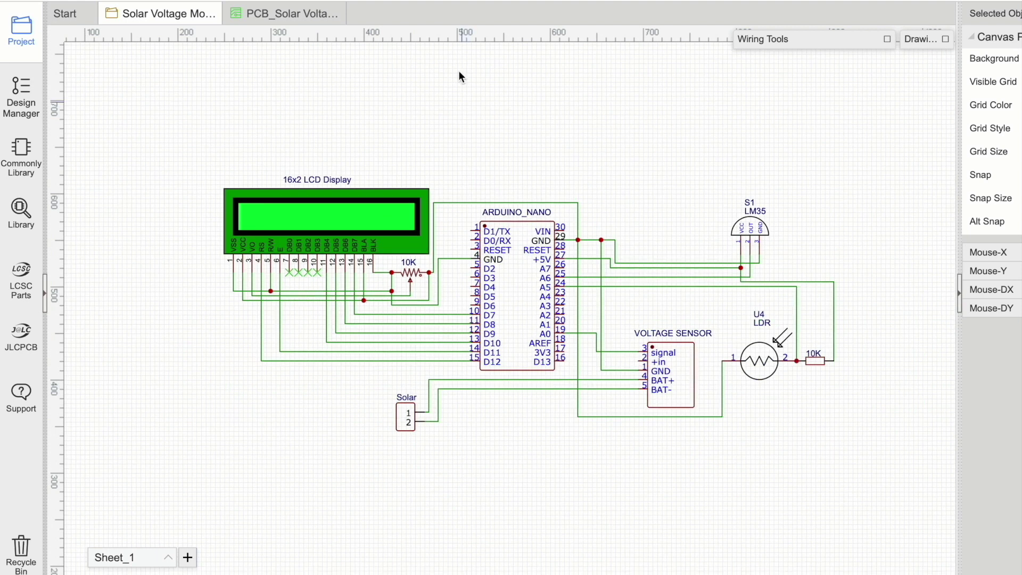
- Open the solar voltage PCB layout and collapse the PCB Tools and Layers and Objects palettes to inspect the whole board
{"action": "left_click", "coordinate": [287, 13]}
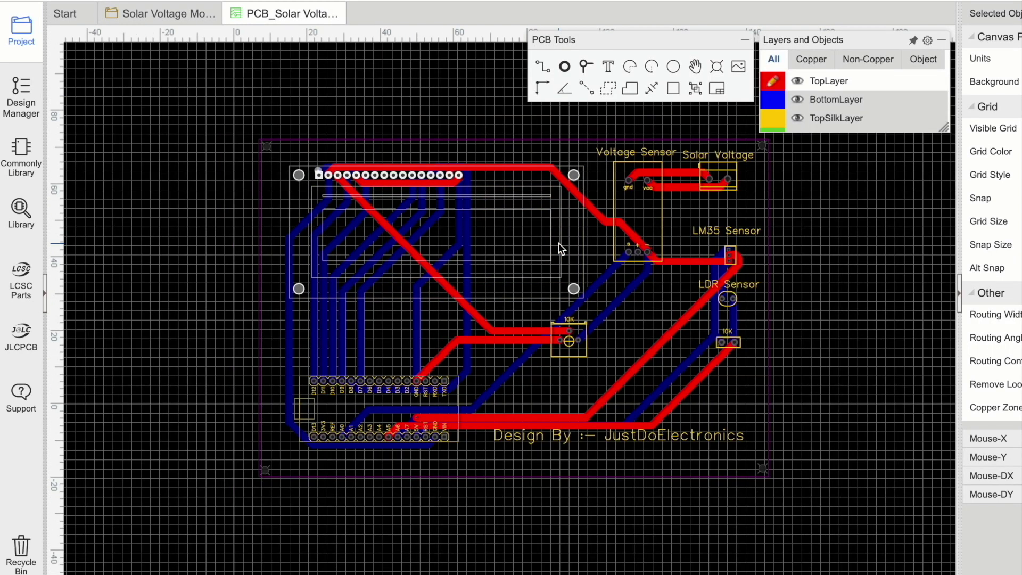
{"action": "scroll", "coordinate": [673, 234], "scroll_direction": "up", "scroll_amount": 1}
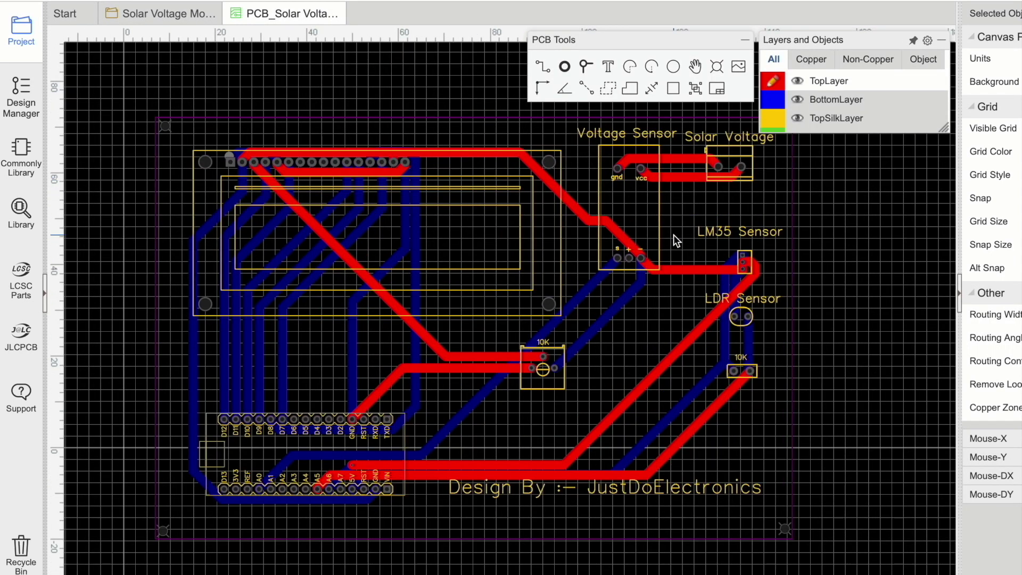
{"action": "left_click", "coordinate": [744, 40]}
{"action": "mouse_move", "coordinate": [880, 36]}
{"action": "left_click", "coordinate": [943, 43]}
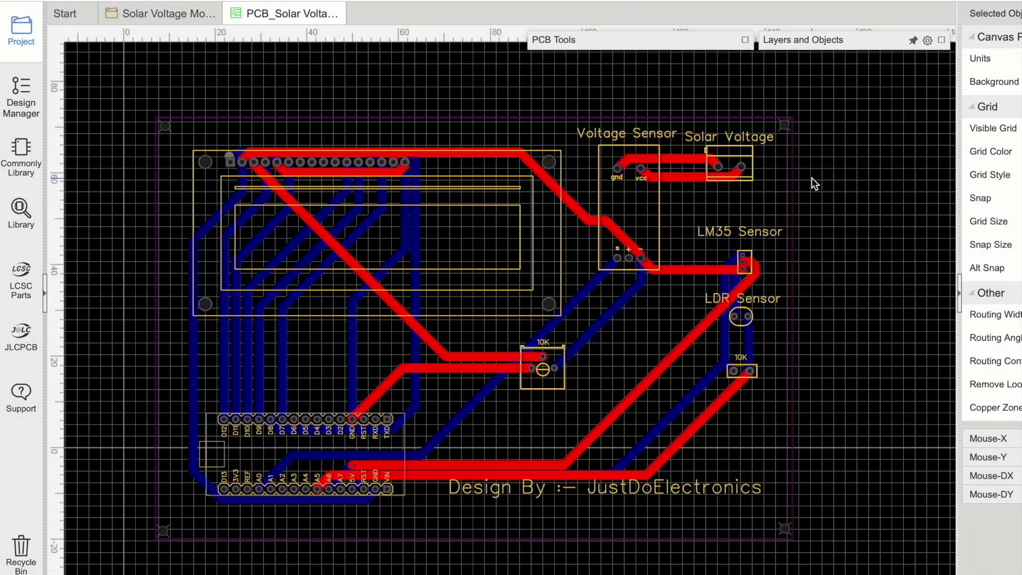
{"action": "scroll", "coordinate": [810, 184], "scroll_direction": "down", "scroll_amount": 2}
{"action": "scroll", "coordinate": [810, 184], "scroll_direction": "up", "scroll_amount": 1}
{"action": "scroll", "coordinate": [811, 181], "scroll_direction": "up", "scroll_amount": 1}
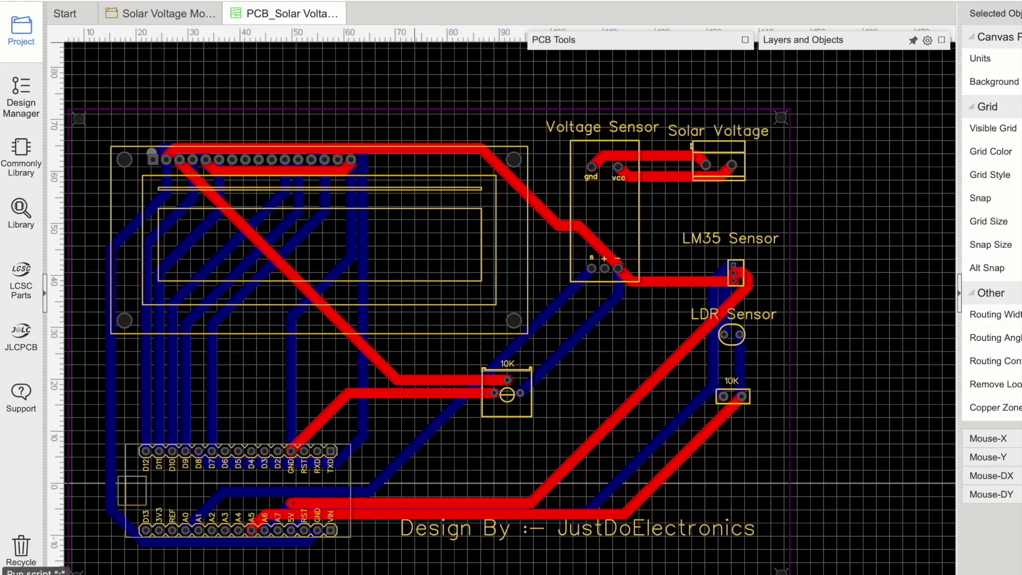
- Open the board's 3D view and rotate the model to inspect the component placement
{"action": "key", "text": "alt+3"}
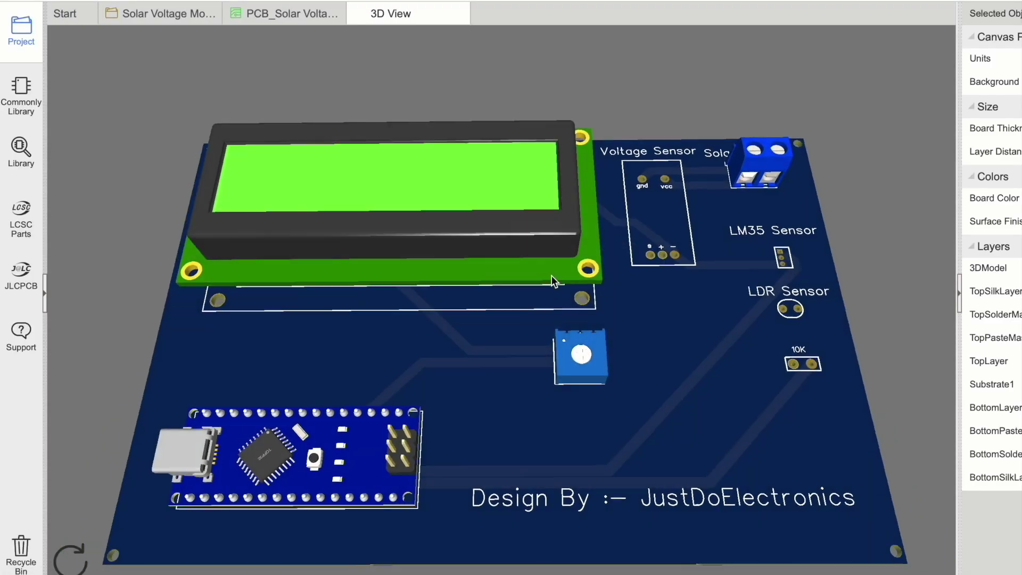
{"action": "left_click_drag", "start_coordinate": [551, 275], "coordinate": [404, 318]}
{"action": "scroll", "coordinate": [407, 315], "scroll_direction": "down", "scroll_amount": 2}
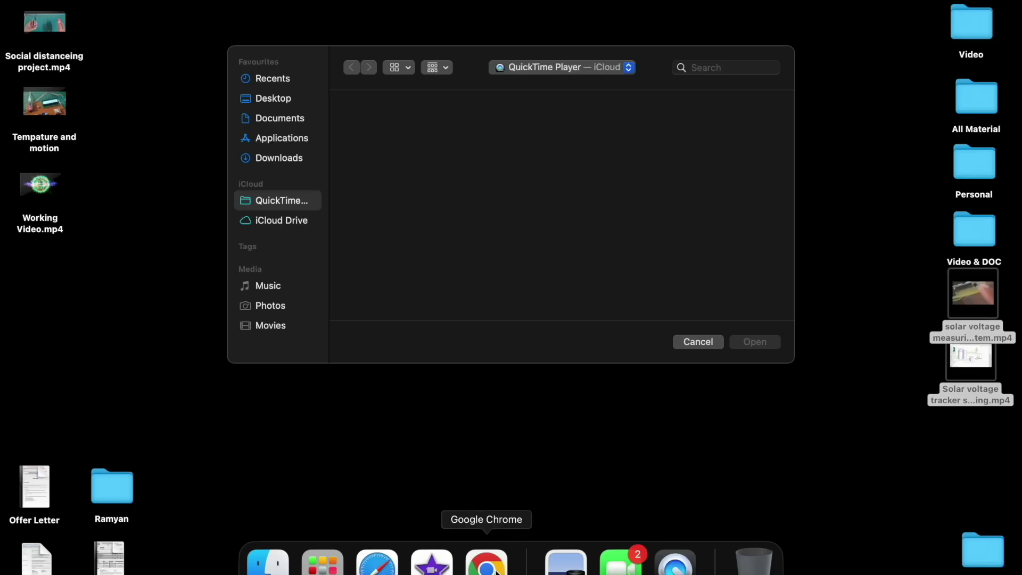
- Switch to Google Chrome and read the Solar Voltage Tracker article through its components, circuit, formulas, PCB design and conclusion
{"action": "left_click", "coordinate": [485, 566]}
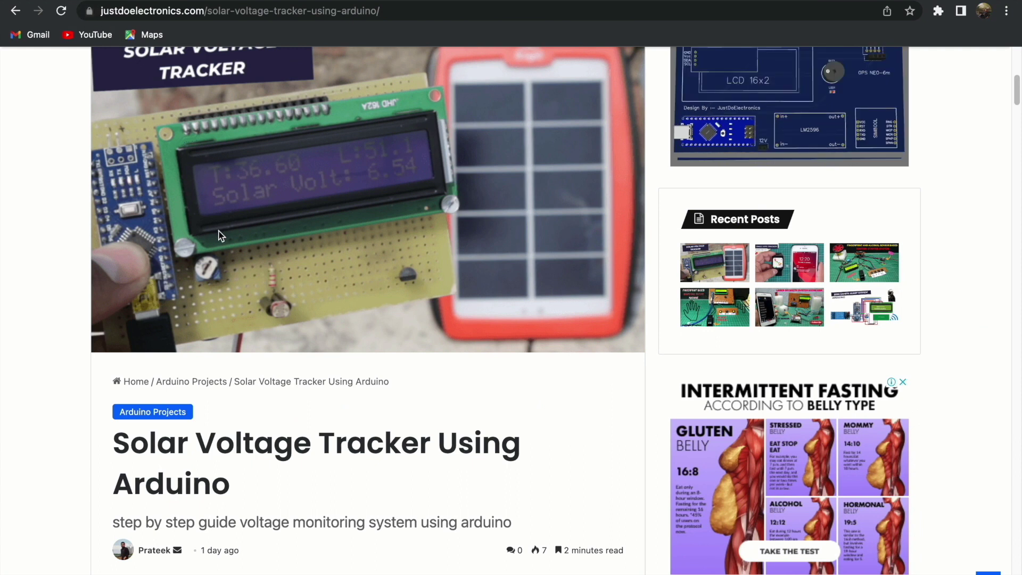
{"action": "scroll", "coordinate": [221, 234], "scroll_direction": "up", "scroll_amount": 5}
{"action": "scroll", "coordinate": [221, 236], "scroll_direction": "down", "scroll_amount": 4}
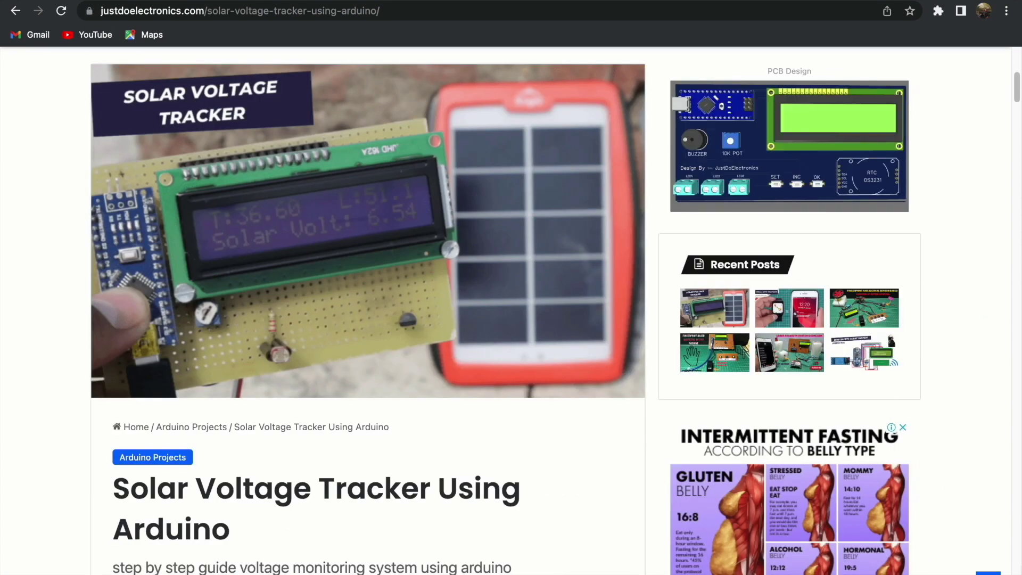
{"action": "mouse_move", "coordinate": [510, 573]}
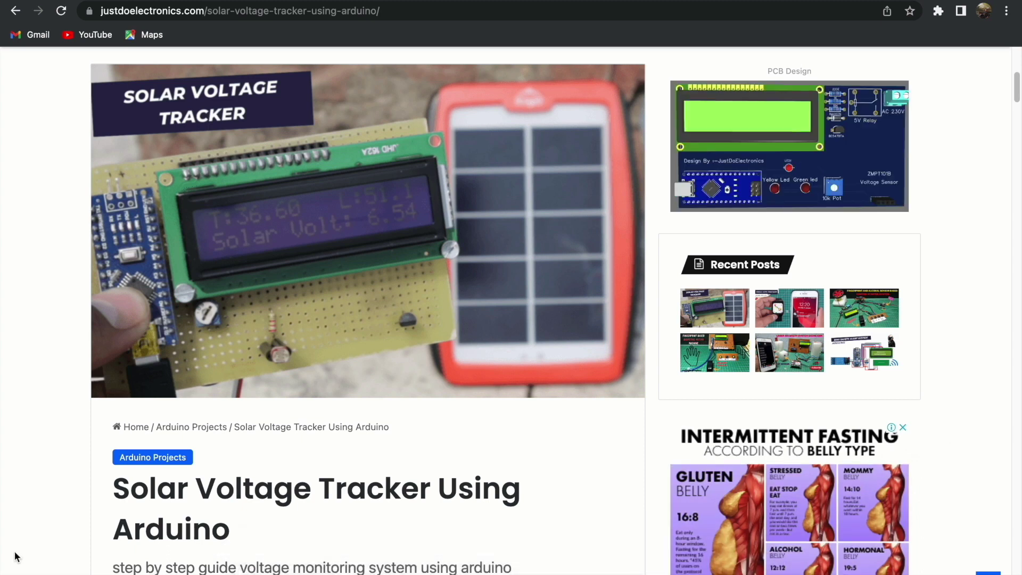
{"action": "scroll", "coordinate": [15, 556], "scroll_direction": "down", "scroll_amount": 8}
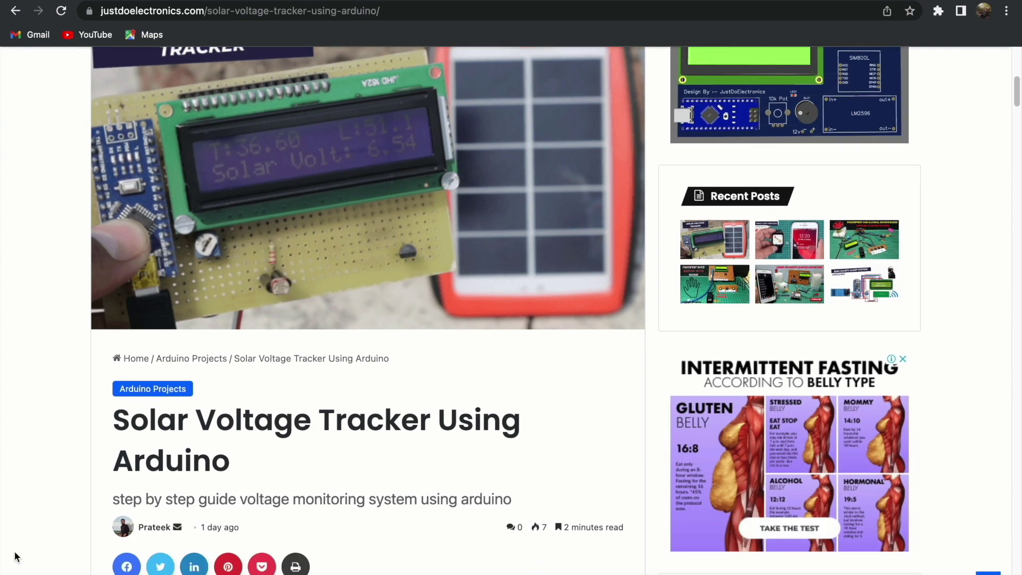
{"action": "scroll", "coordinate": [15, 554], "scroll_direction": "down", "scroll_amount": 13}
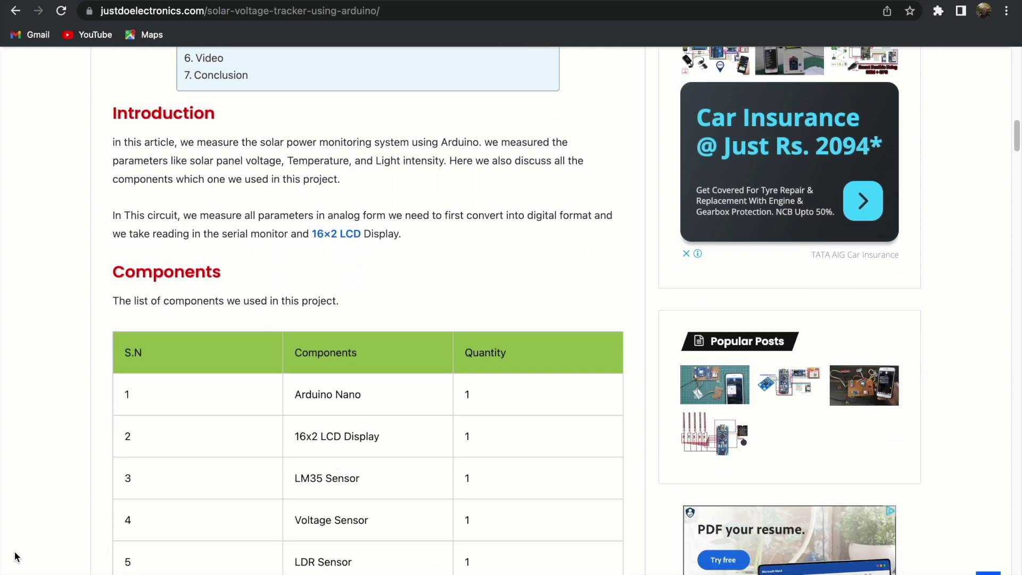
{"action": "scroll", "coordinate": [15, 556], "scroll_direction": "down", "scroll_amount": 13}
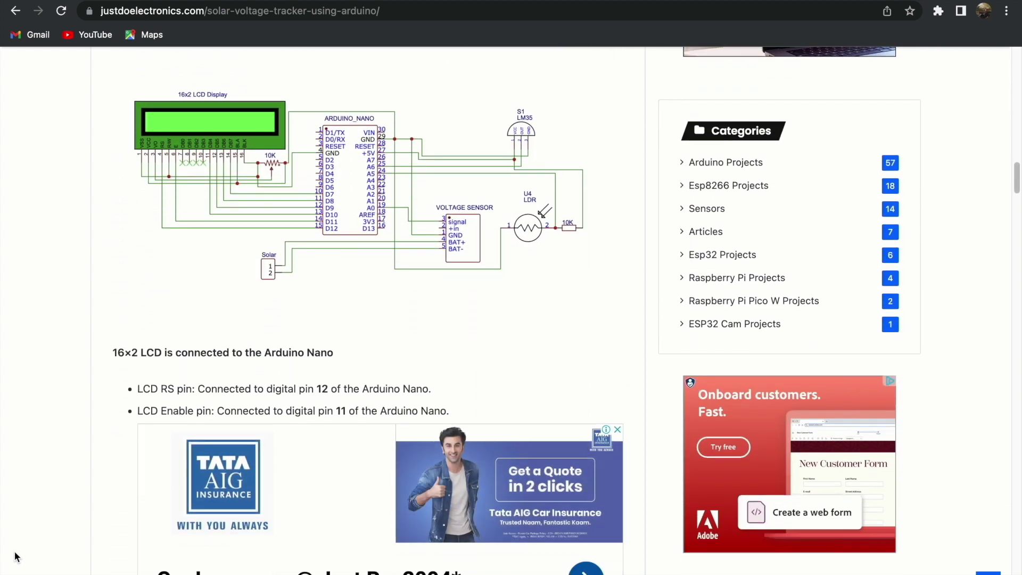
{"action": "scroll", "coordinate": [15, 556], "scroll_direction": "down", "scroll_amount": 12}
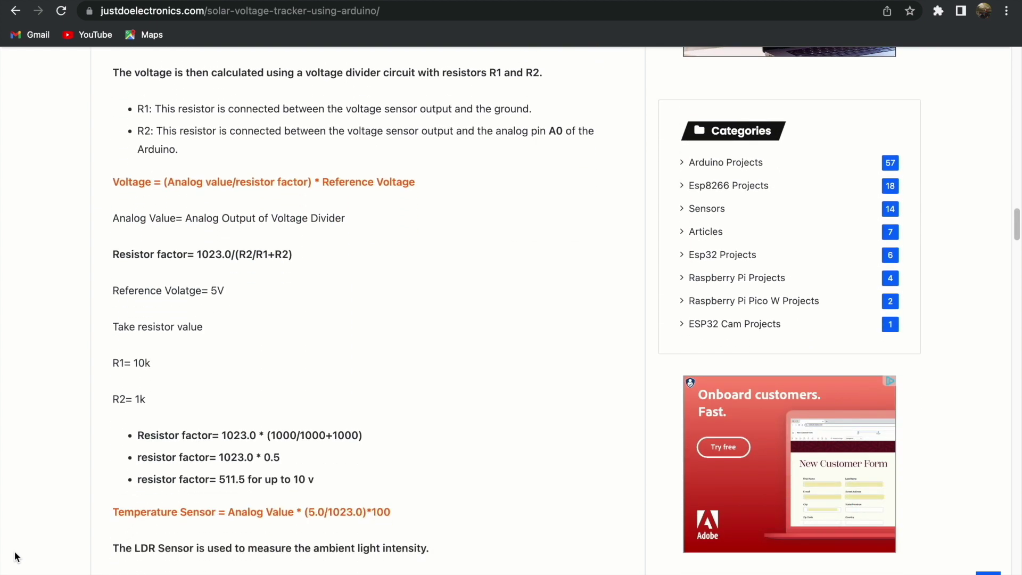
{"action": "scroll", "coordinate": [14, 556], "scroll_direction": "down", "scroll_amount": 13}
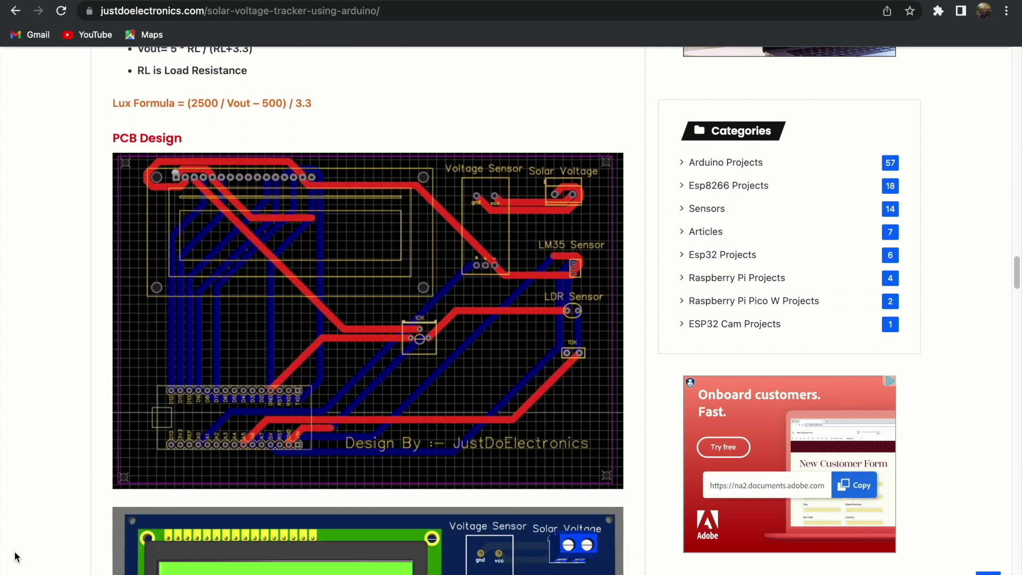
{"action": "scroll", "coordinate": [15, 556], "scroll_direction": "down", "scroll_amount": 7}
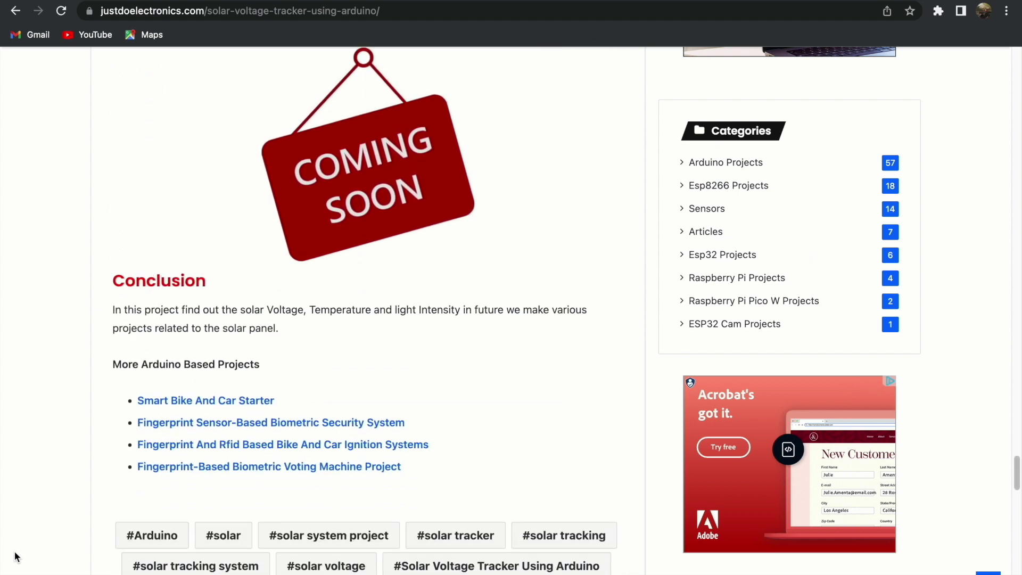
{"action": "scroll", "coordinate": [14, 556], "scroll_direction": "down", "scroll_amount": 1}
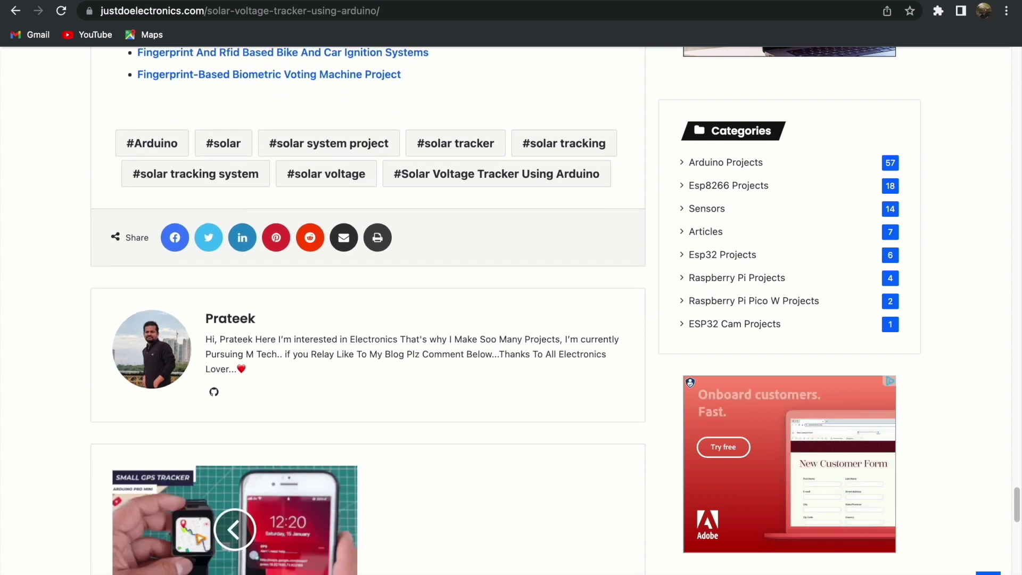